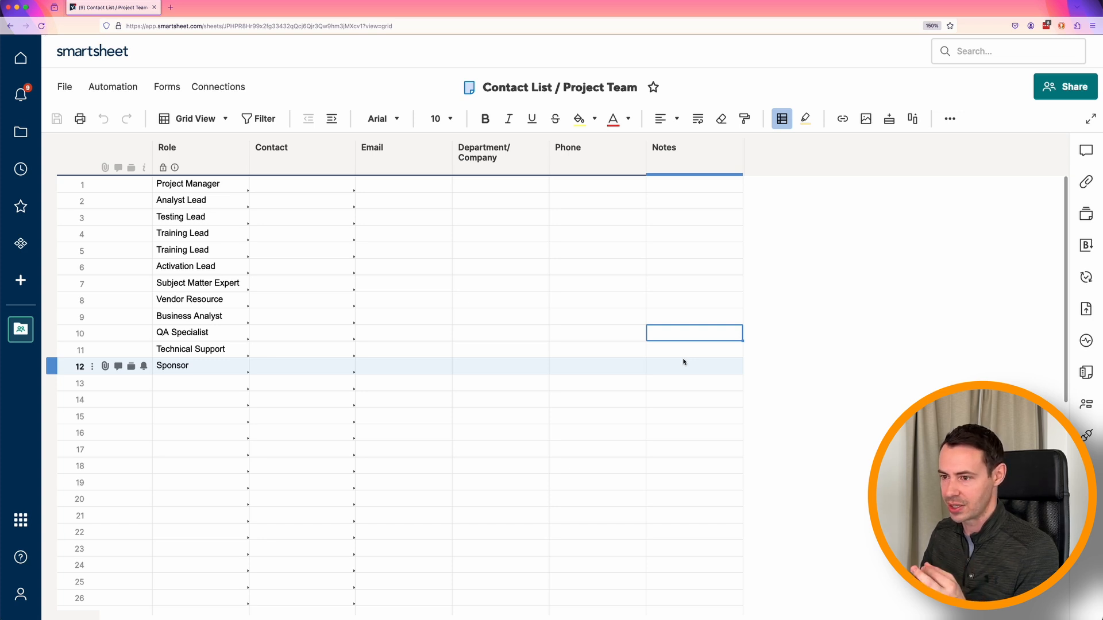
- Assign Mickey Mouse as the contact for the Project Manager role in row 1 of the contact list
left_click(196, 154)
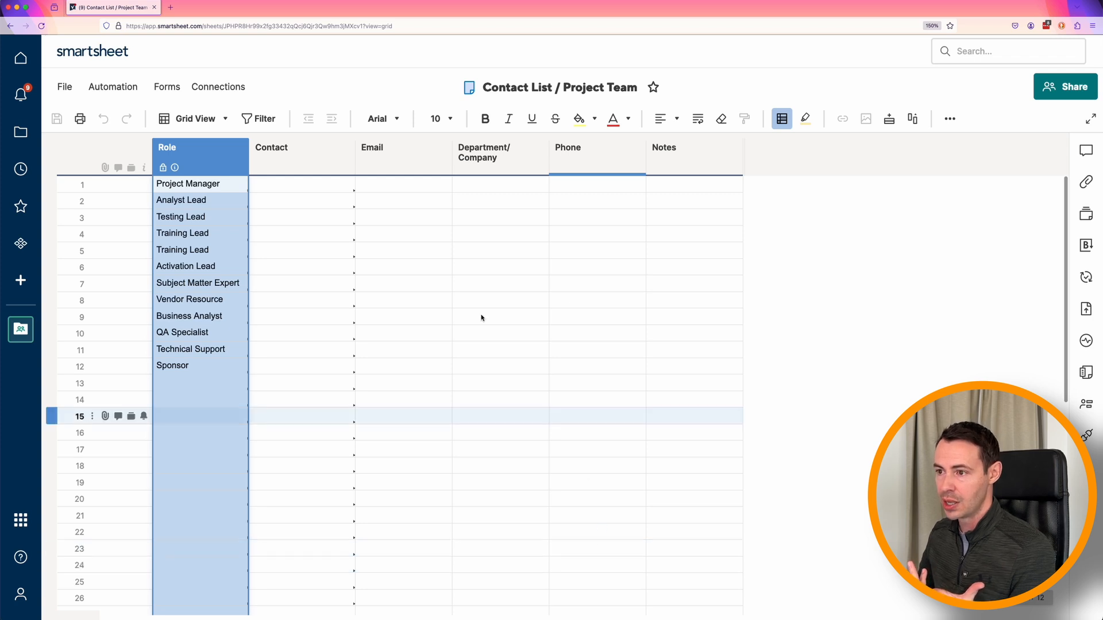
left_click(338, 187)
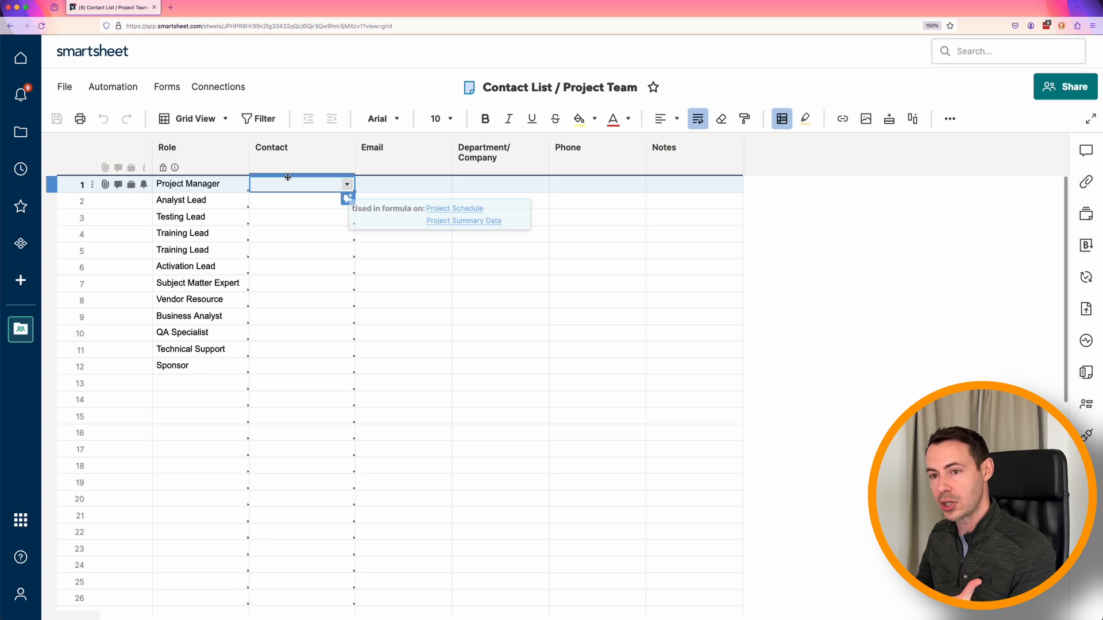
left_click(213, 185)
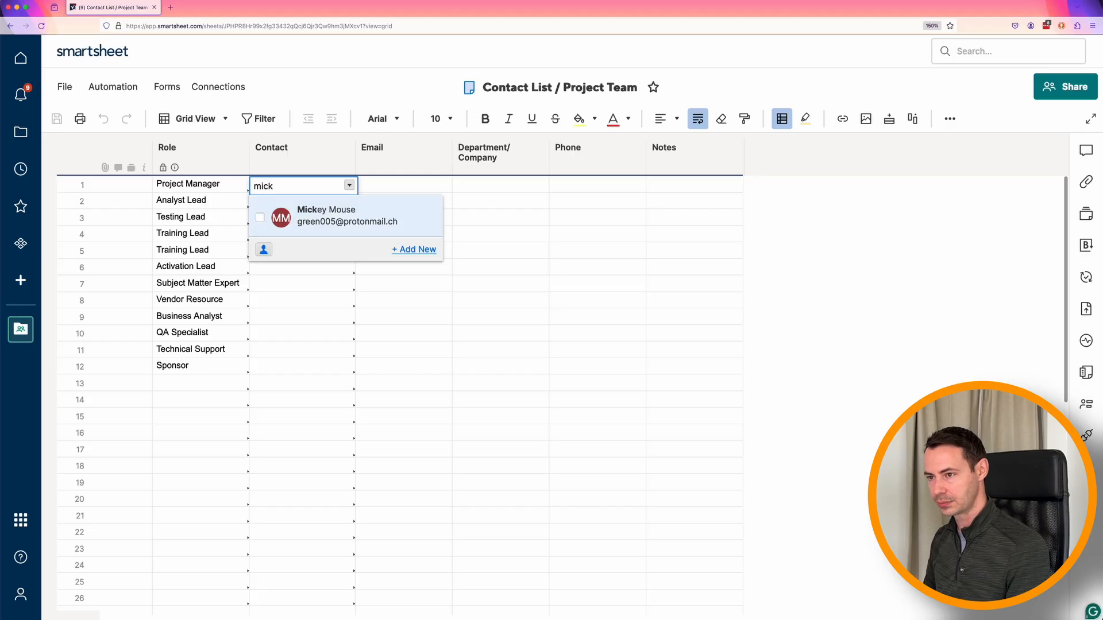
key("Return")
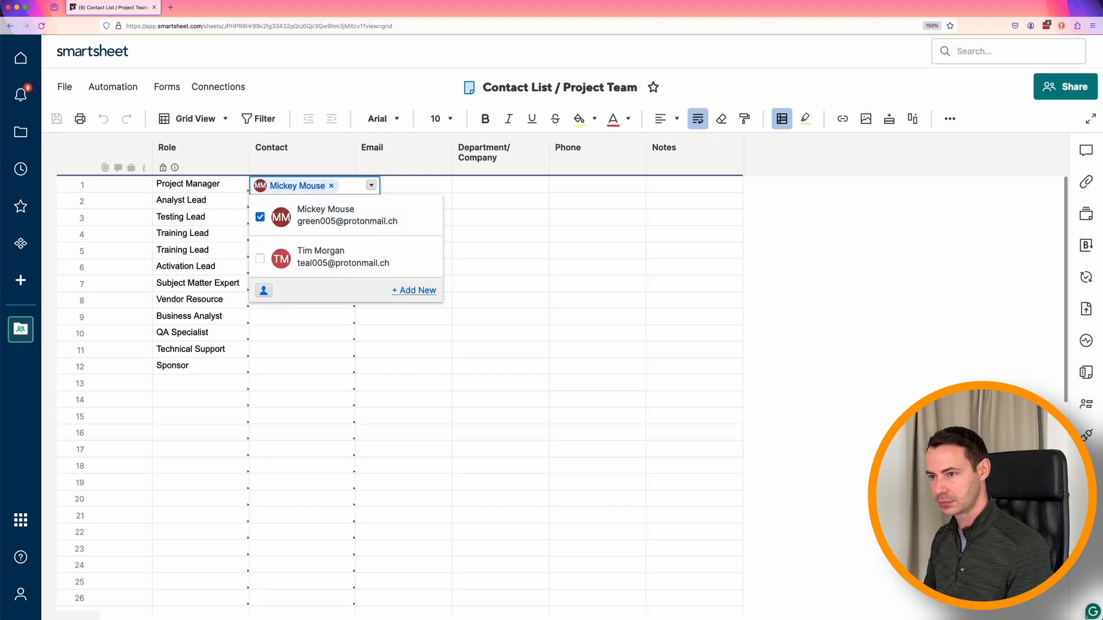
key("Return")
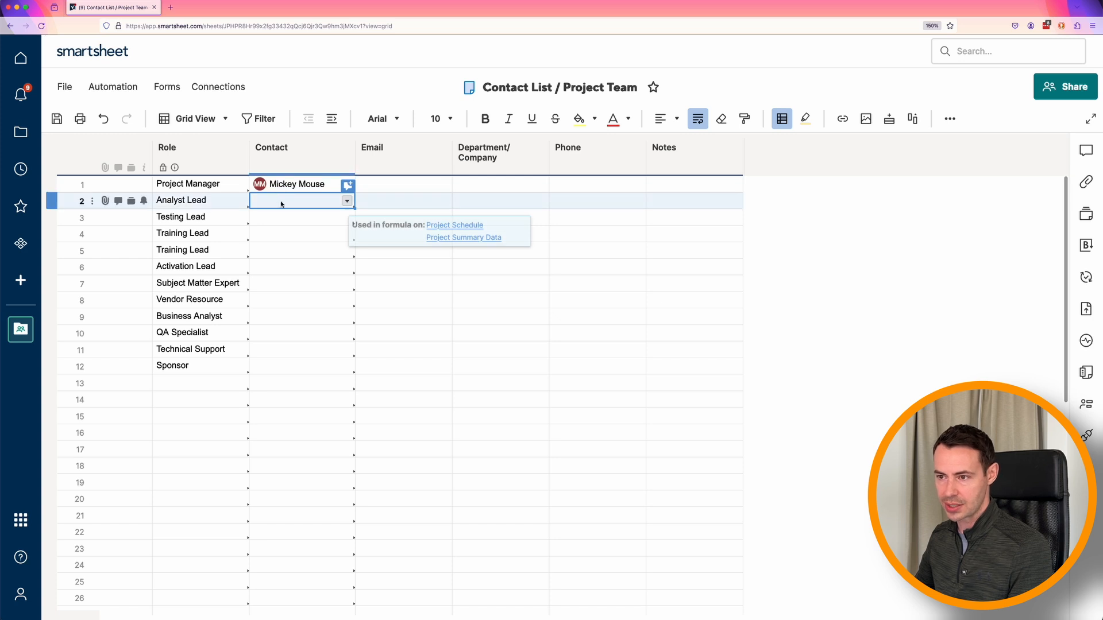
- Assign Donald Duck as the contact for the Analyst Lead role and save the sheet
type("donal")
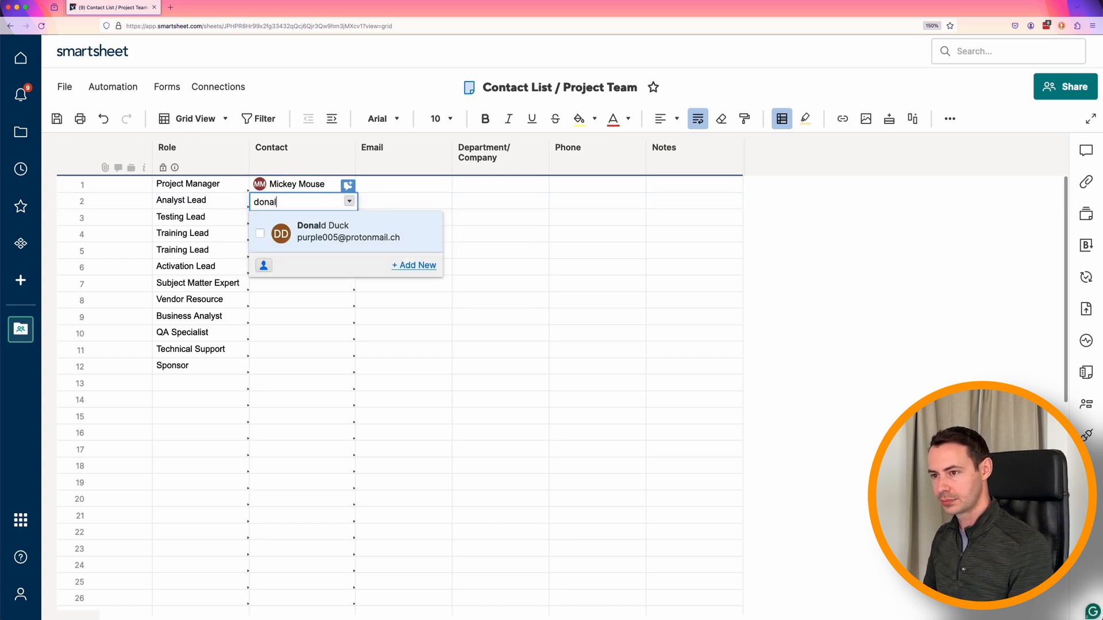
key("Return")
key("Return")
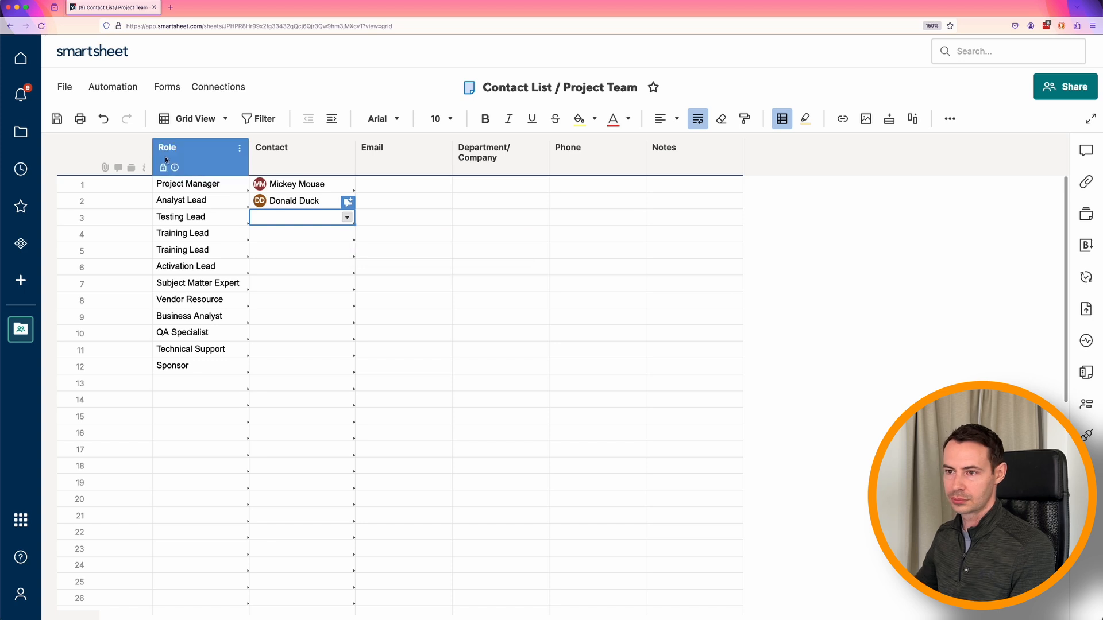
left_click(56, 119)
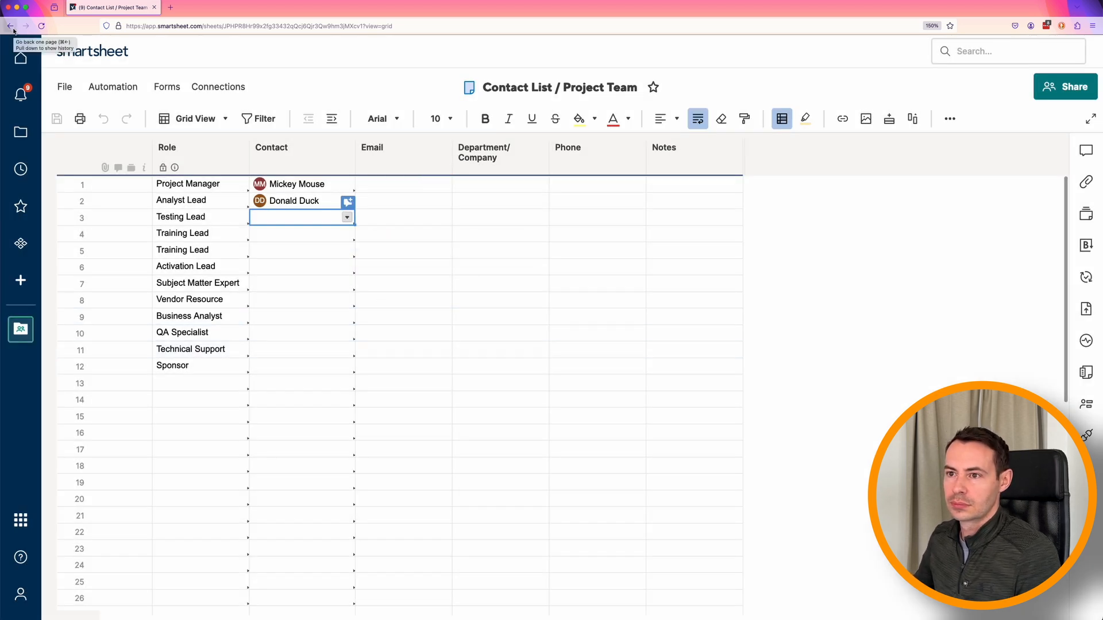
- Open the workspace's Project Schedule sheet and shift the column divider to bring Status, Role and Assigned To into view beside the tasks
left_click(21, 339)
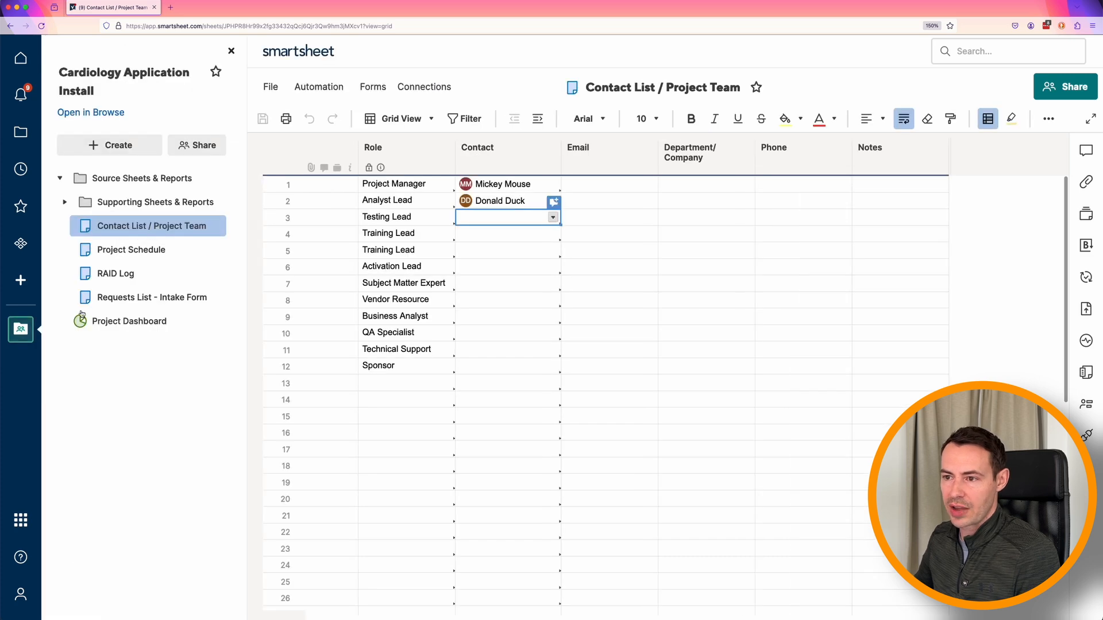
left_click(131, 249)
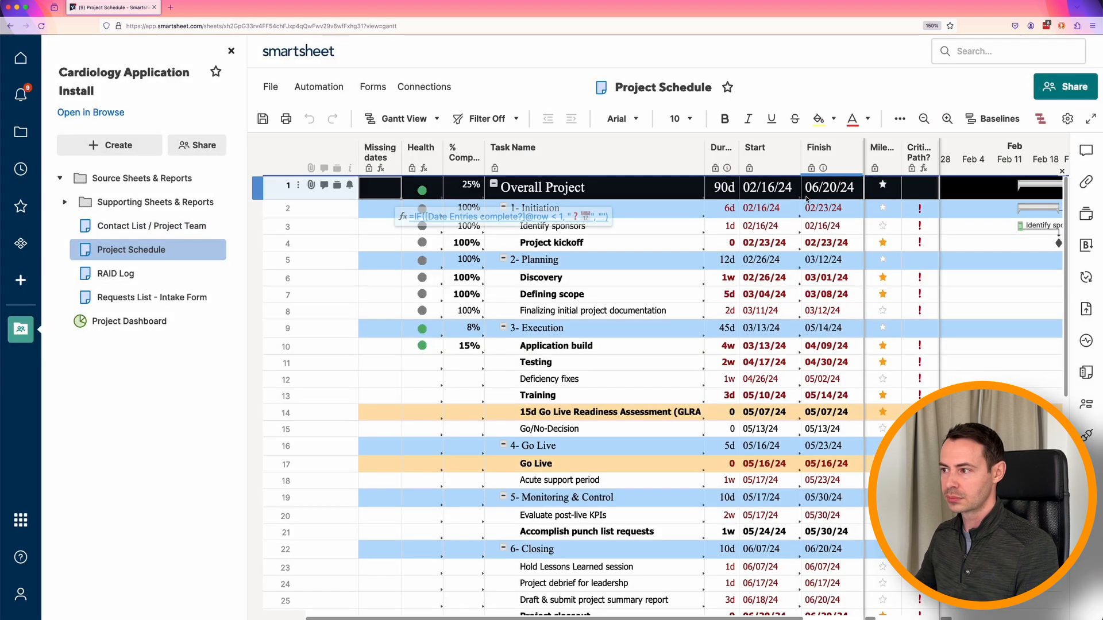
left_click(231, 50)
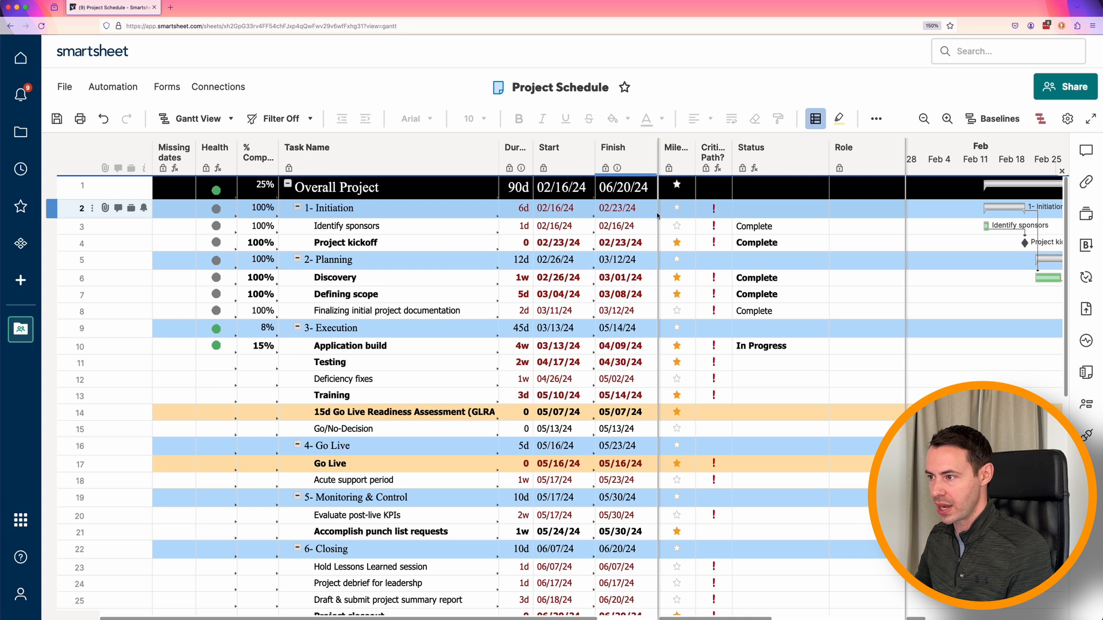
left_click_drag(658, 215, 553, 234)
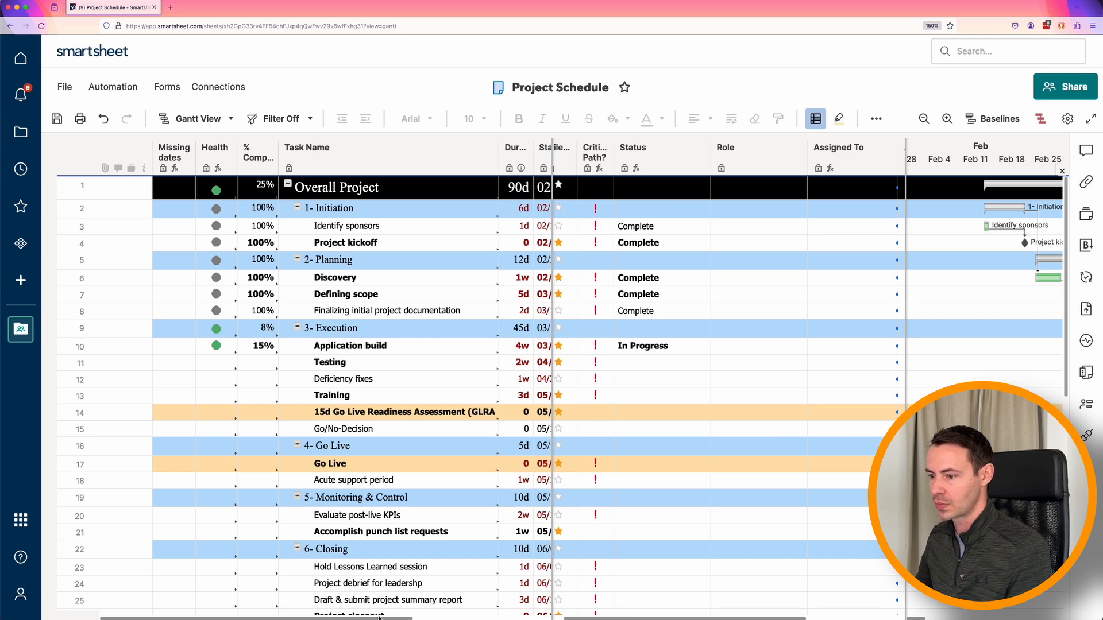
left_click_drag(379, 618, 501, 617)
left_click(247, 228)
left_click(254, 244)
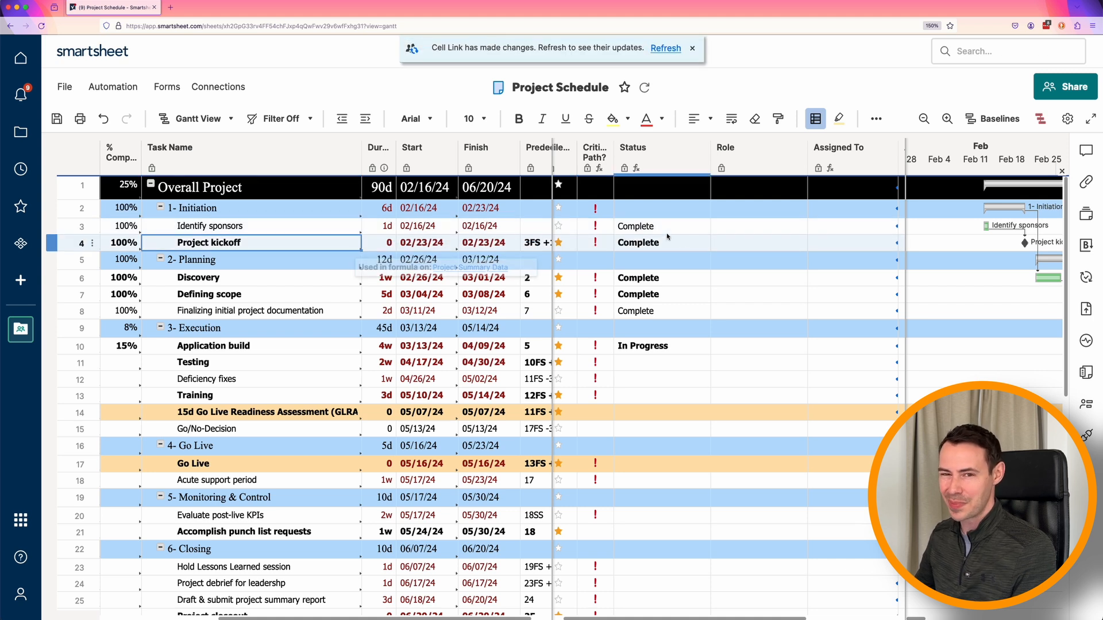
- Set the Role of the Identify sponsors task to Project Manager and inspect the formula in its Assigned To cell
left_click(750, 227)
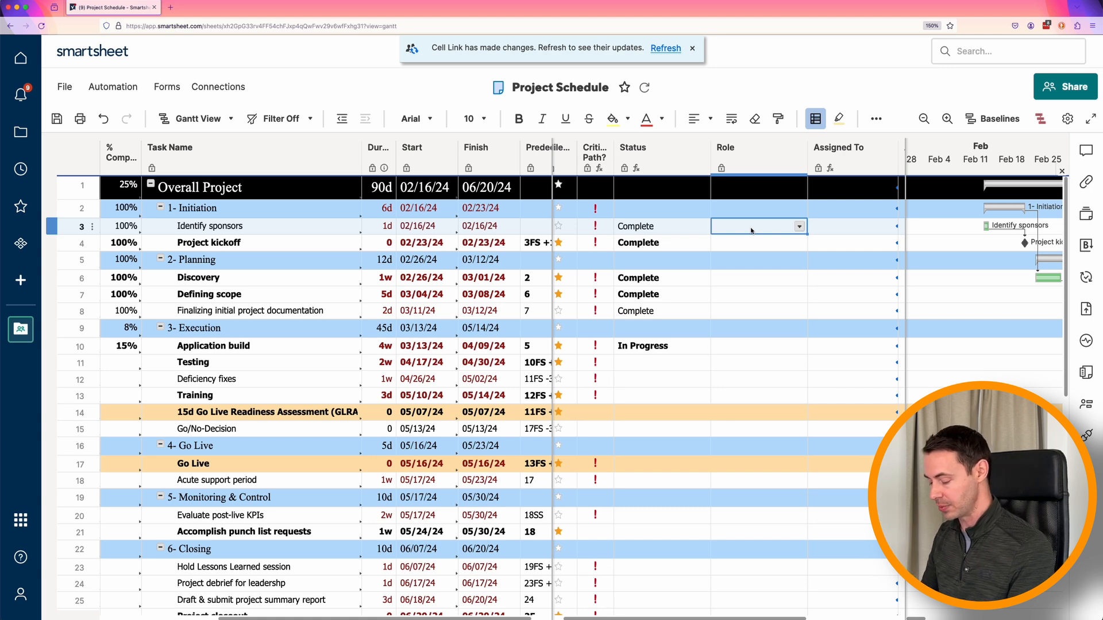
type("proj")
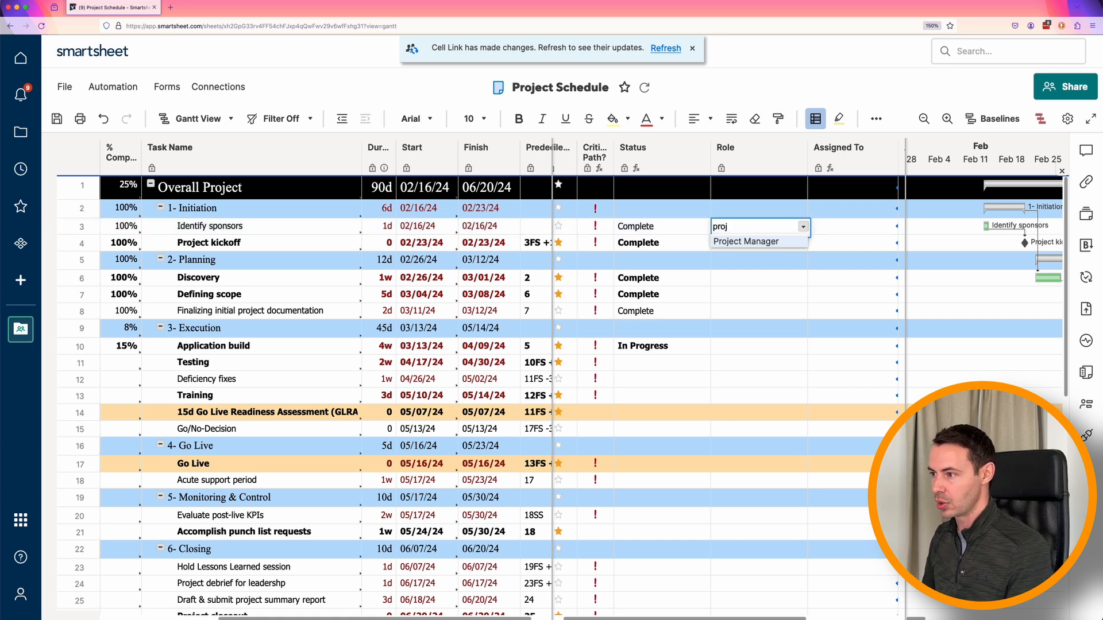
key("Return")
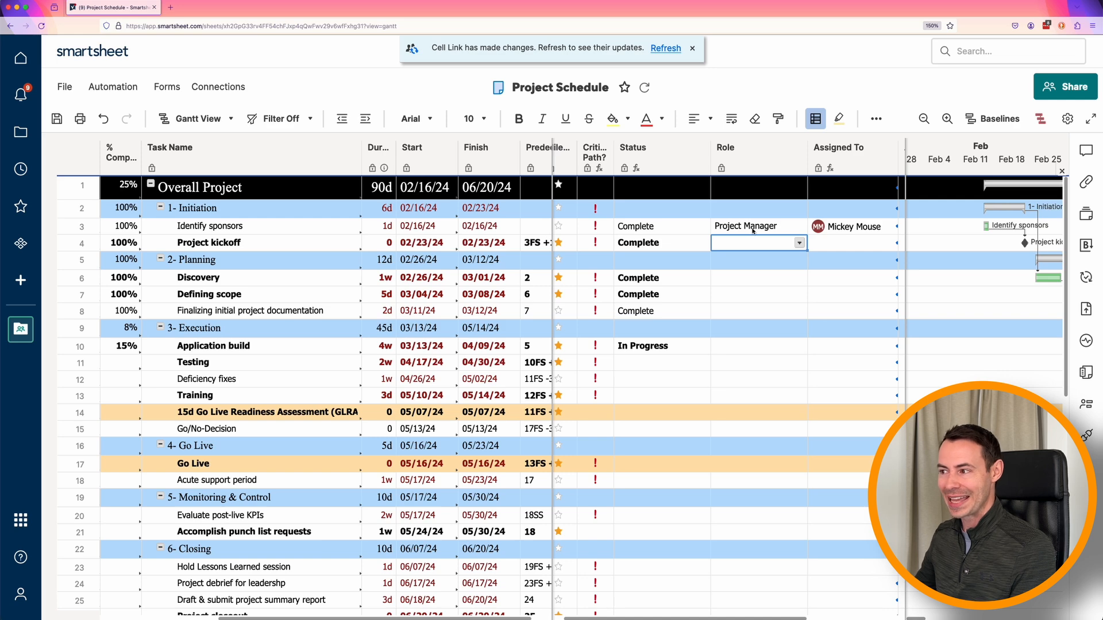
left_click(835, 228)
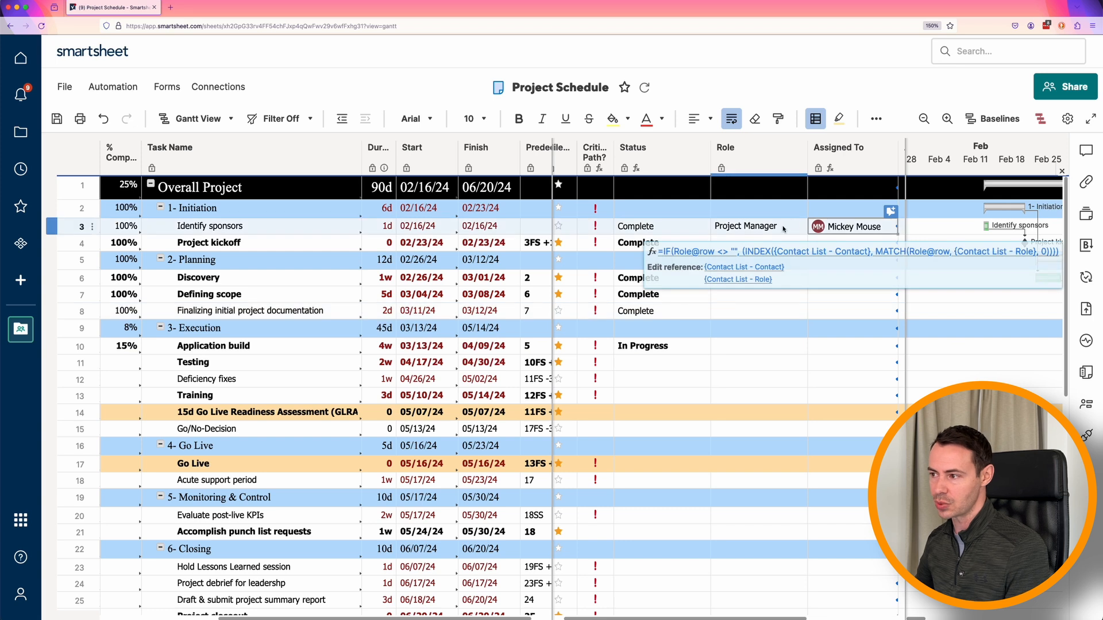
- Set the Role of the Project kickoff task to Project Manager
left_click(784, 242)
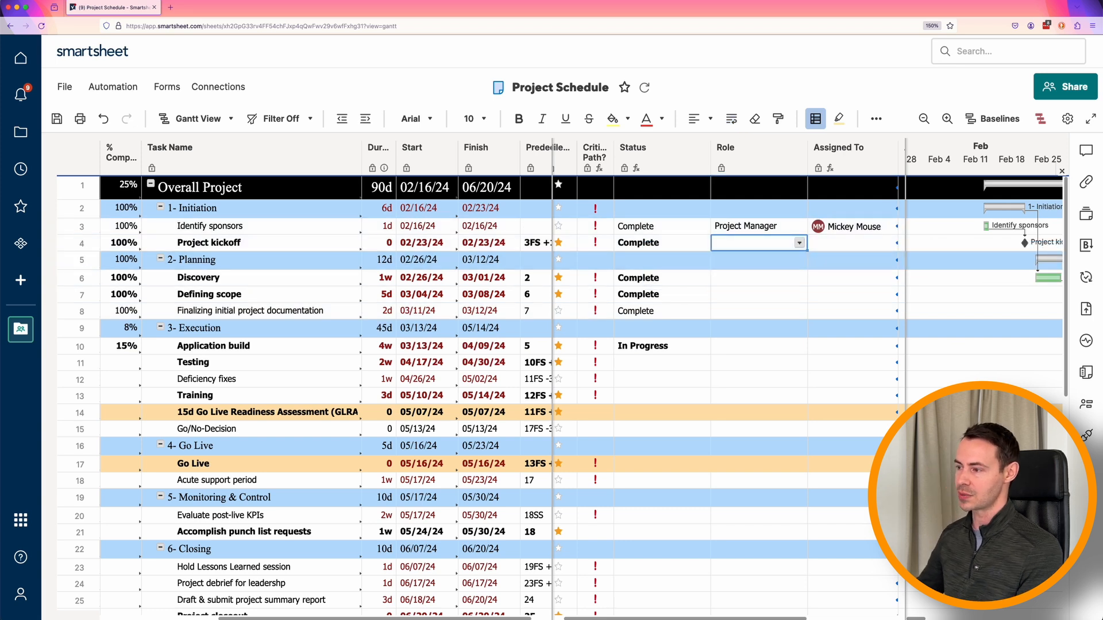
type("proj")
key("Return")
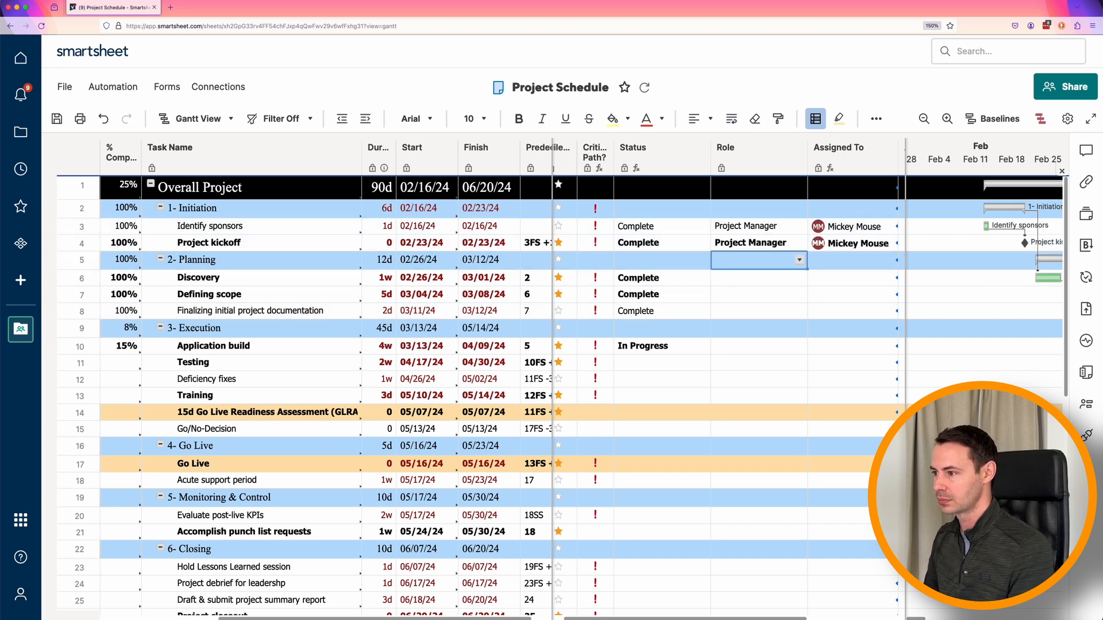
- Set the Role of the Discovery task to Project Manager and fill it down through Finalizing initial project documentation
key("Down")
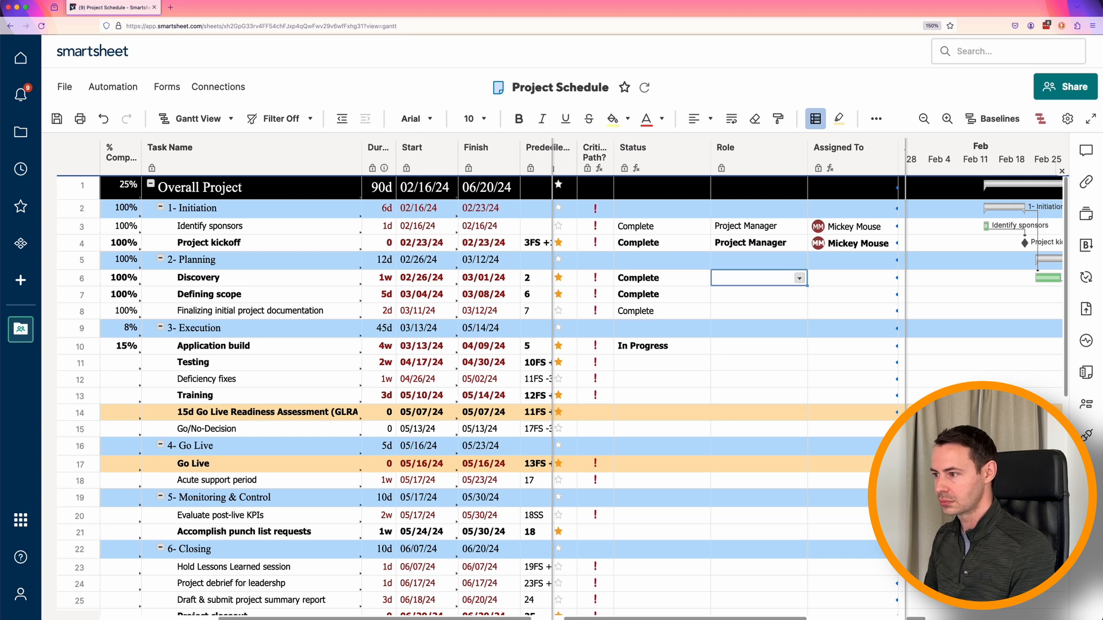
type("p")
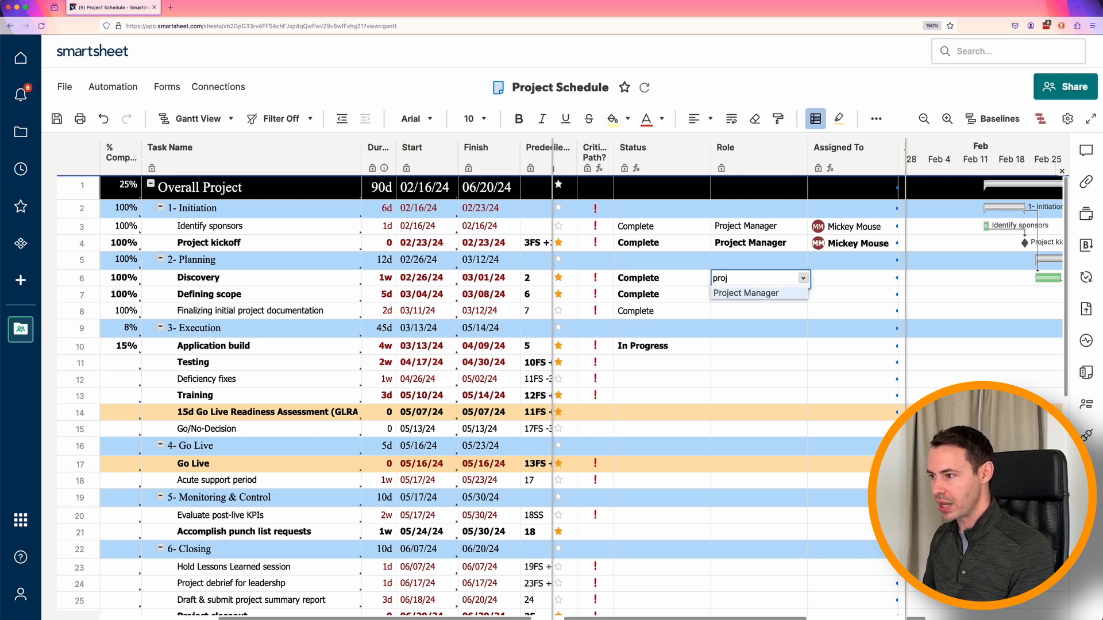
type("roj")
key("Return")
left_click_drag(758, 278, 787, 309)
key("ctrl+d")
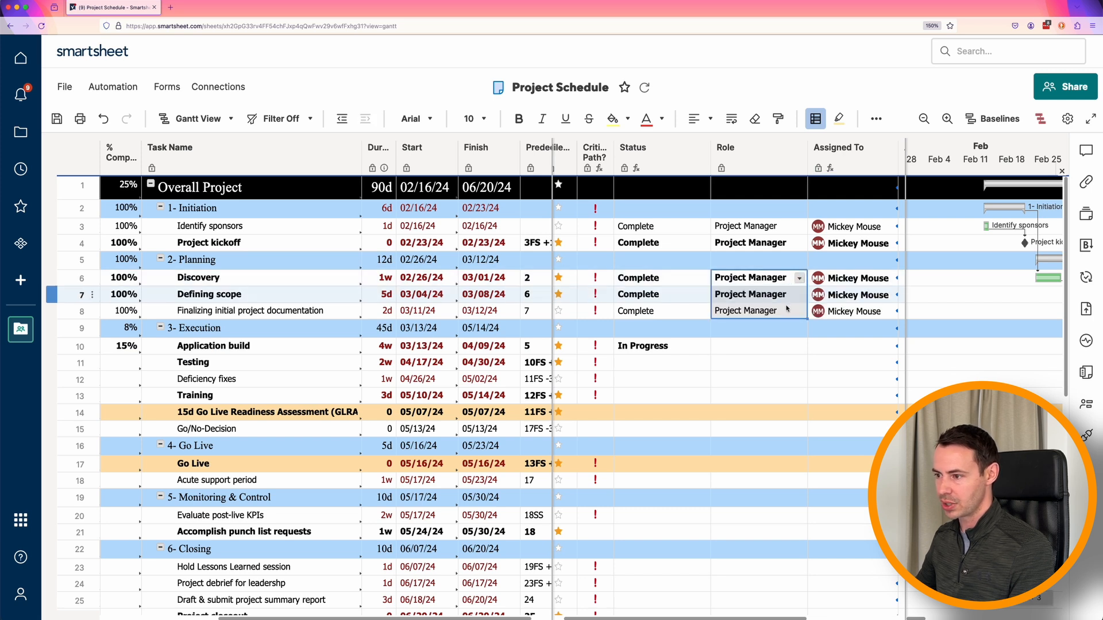
- Set the Role of the Application build task to Analyst Lead
left_click(771, 345)
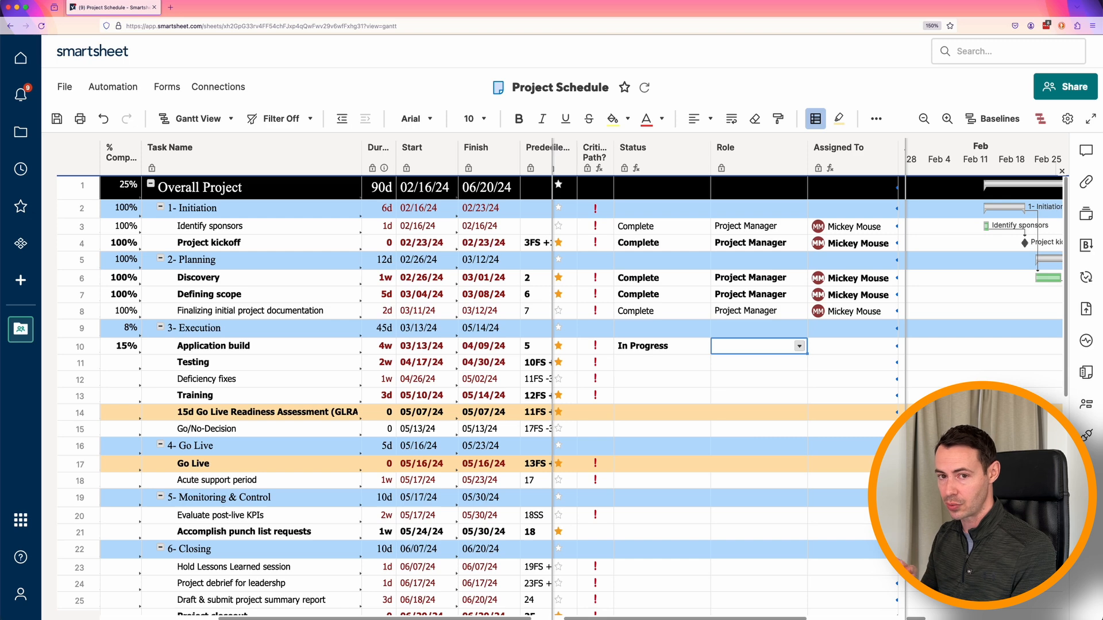
left_click(799, 346)
left_click(773, 375)
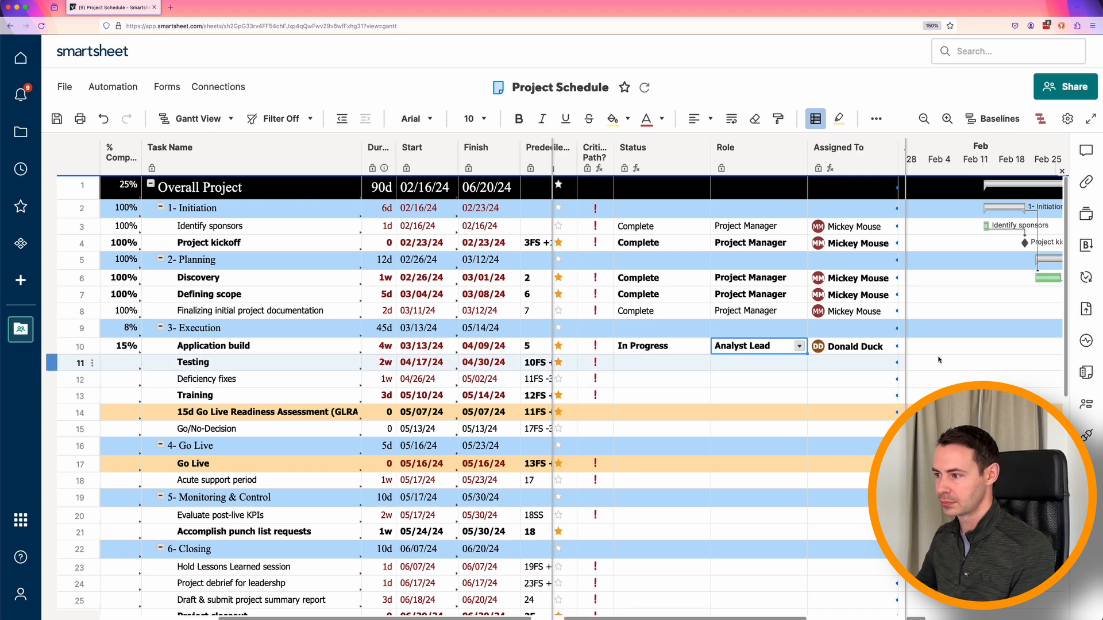
- Set the Role of the Testing task to Testing Lead and check its Assigned To cell
left_click(797, 363)
left_click(799, 363)
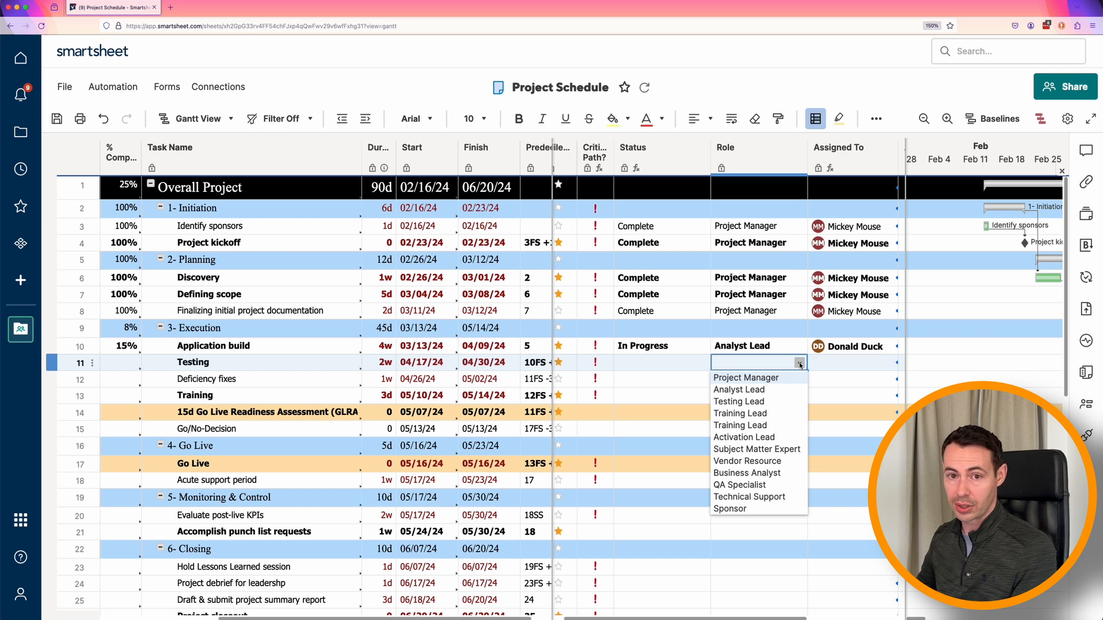
left_click(787, 404)
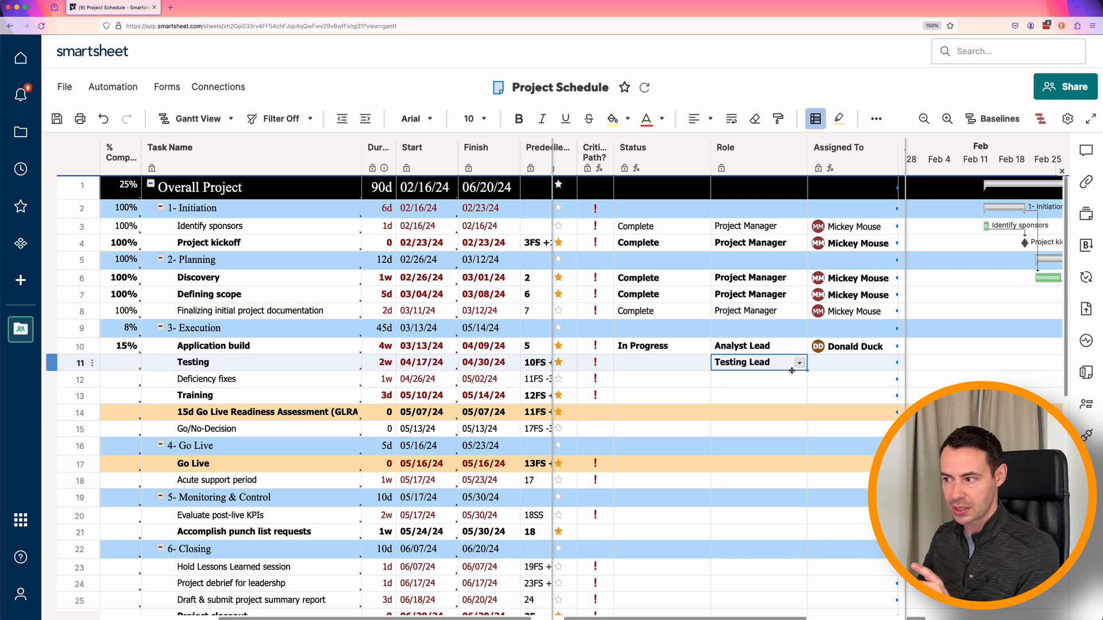
left_click(846, 364)
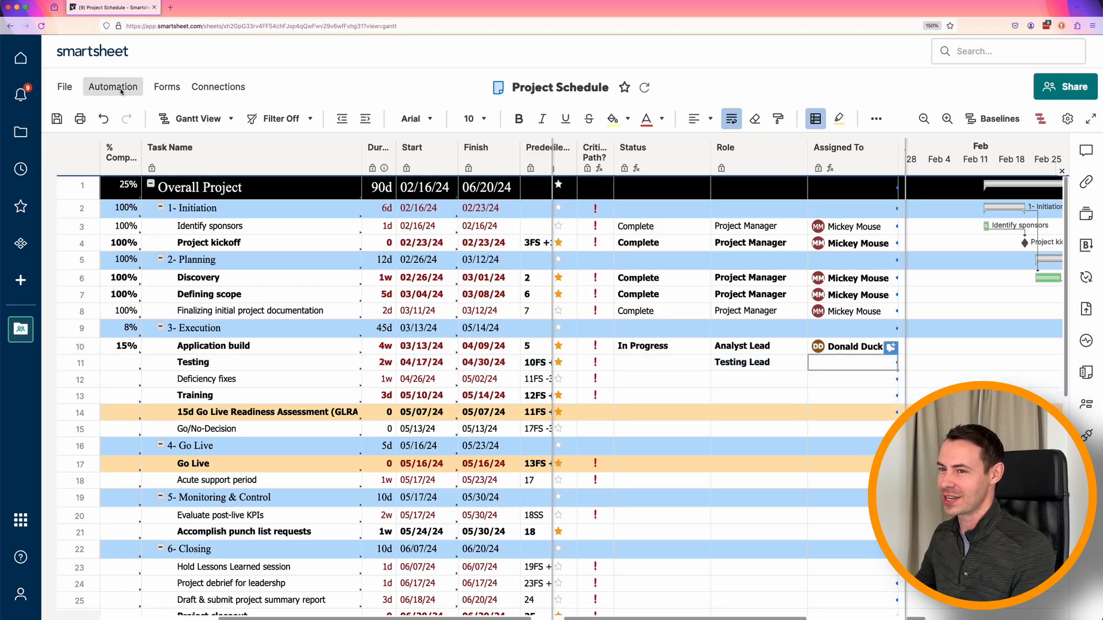
- Return to the Contact List / Project Team sheet, saving the changes made to the Project Schedule
left_click(20, 329)
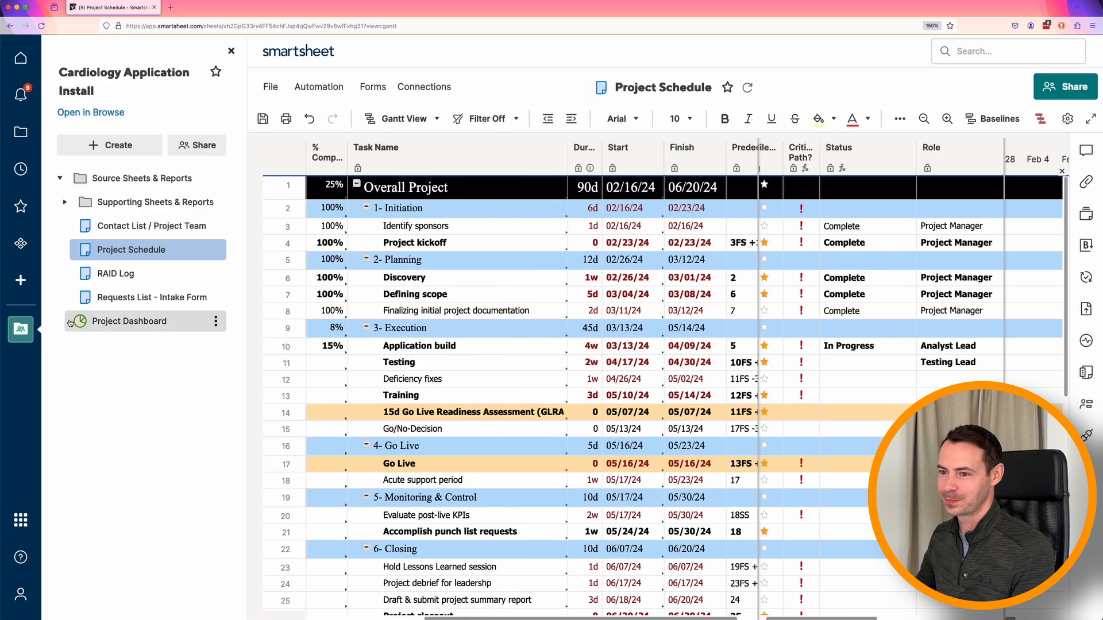
left_click(122, 228)
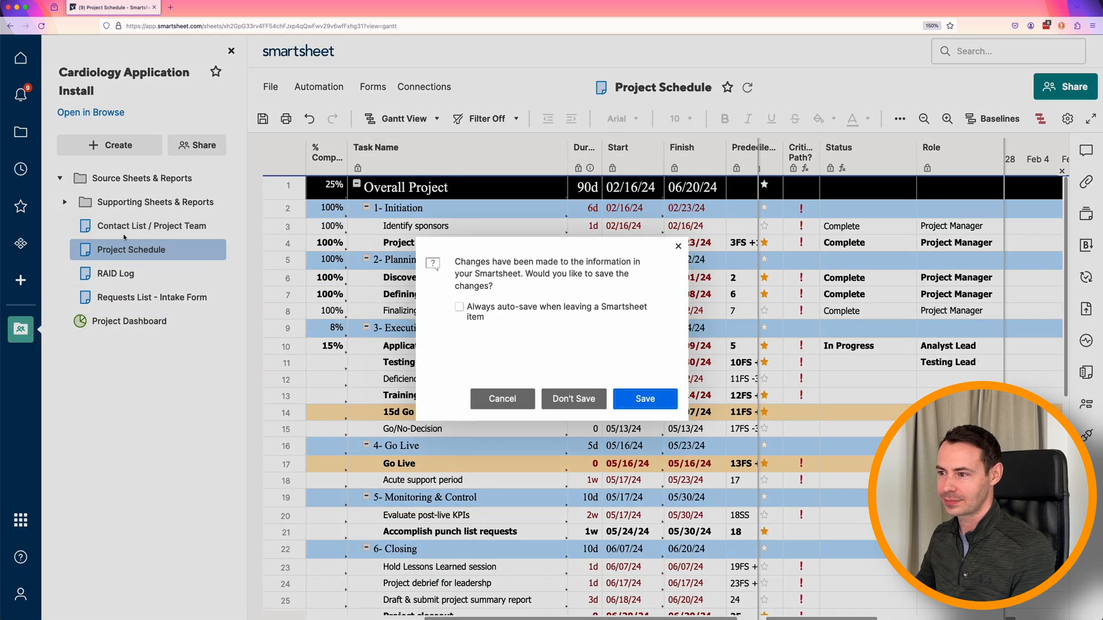
left_click(653, 402)
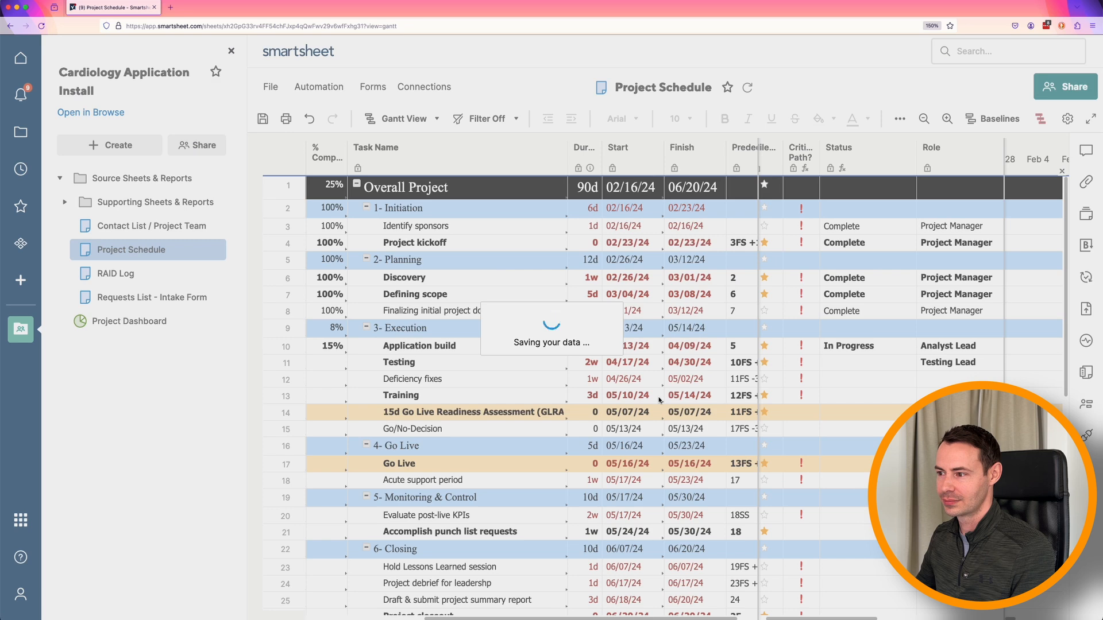
left_click(478, 251)
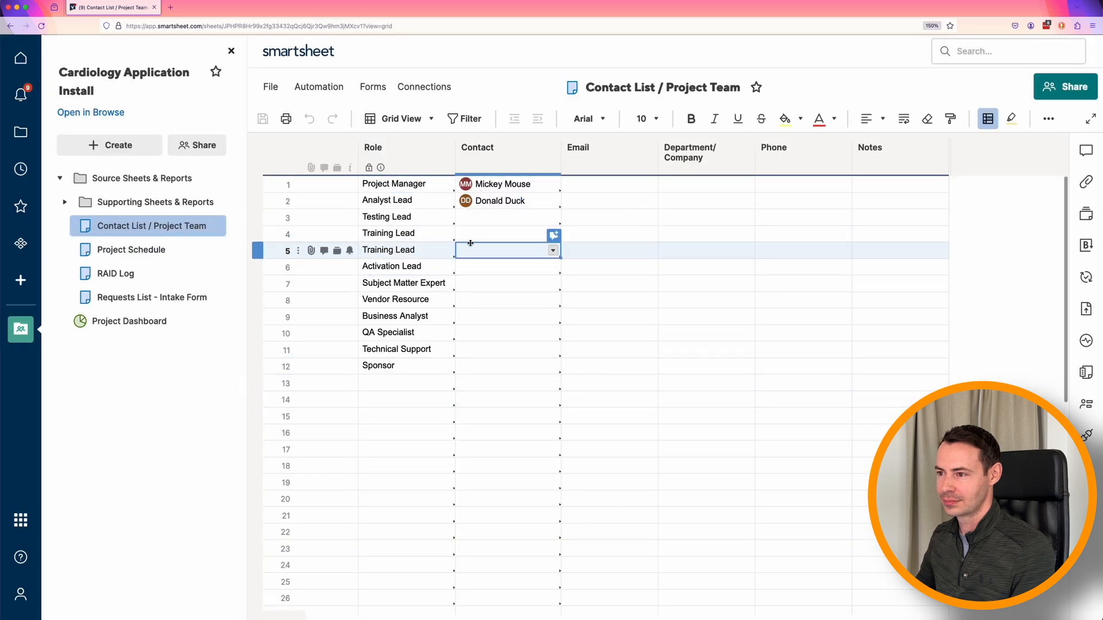
left_click(480, 226)
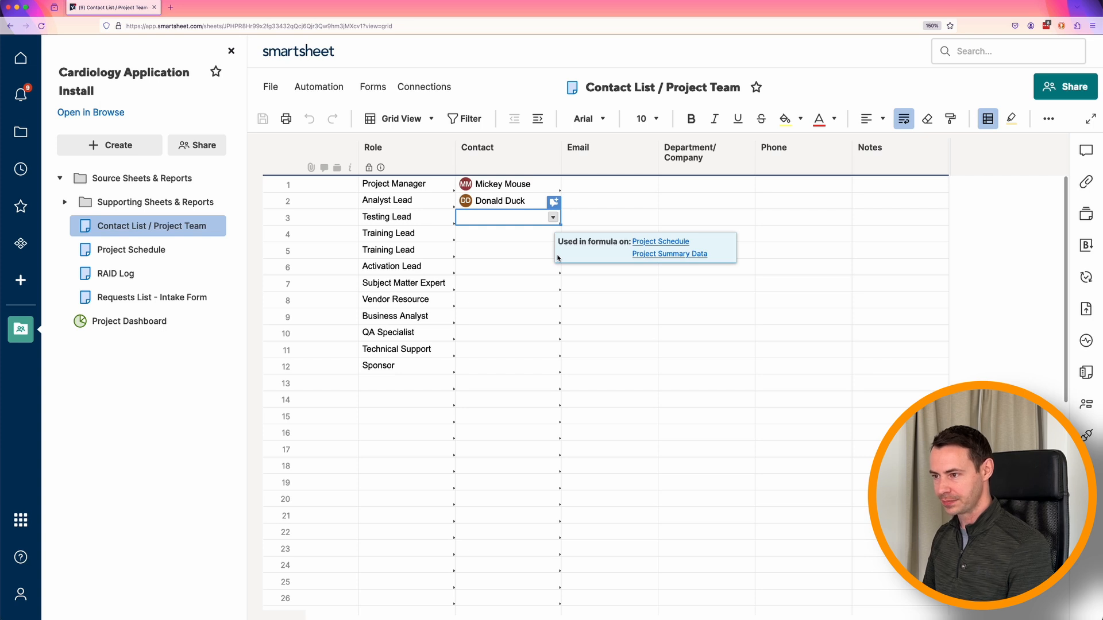
type("goo")
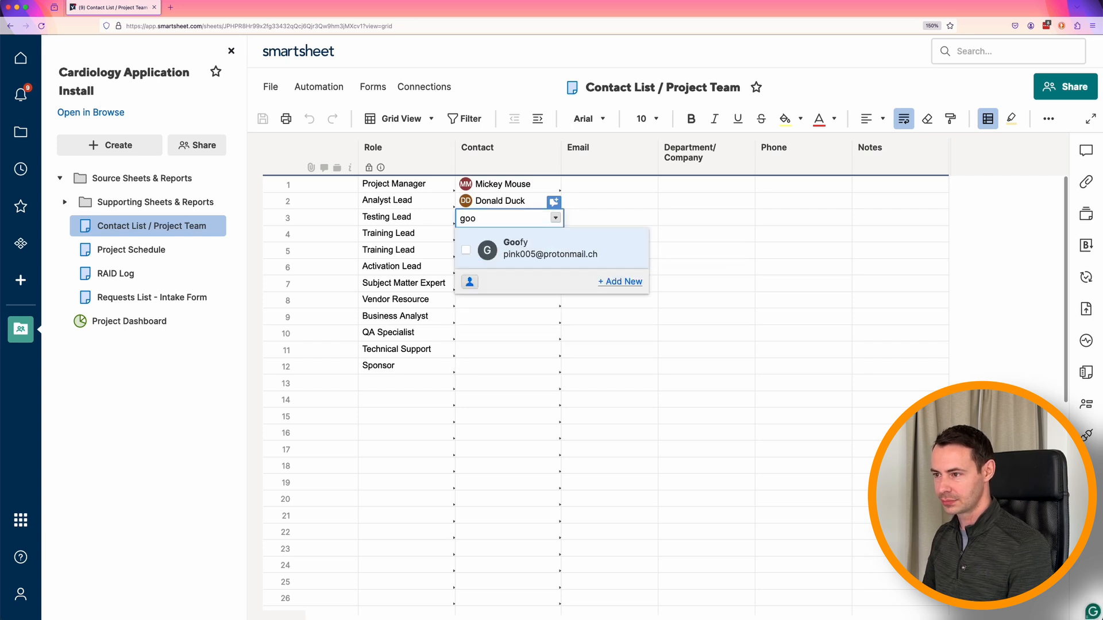
key("Return")
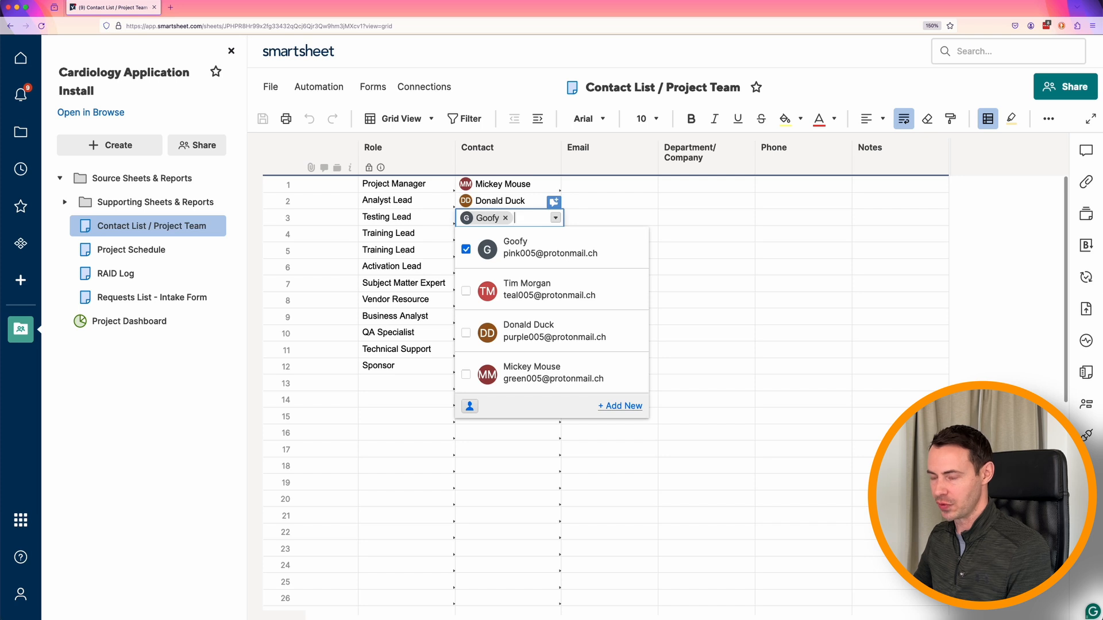
key("Escape")
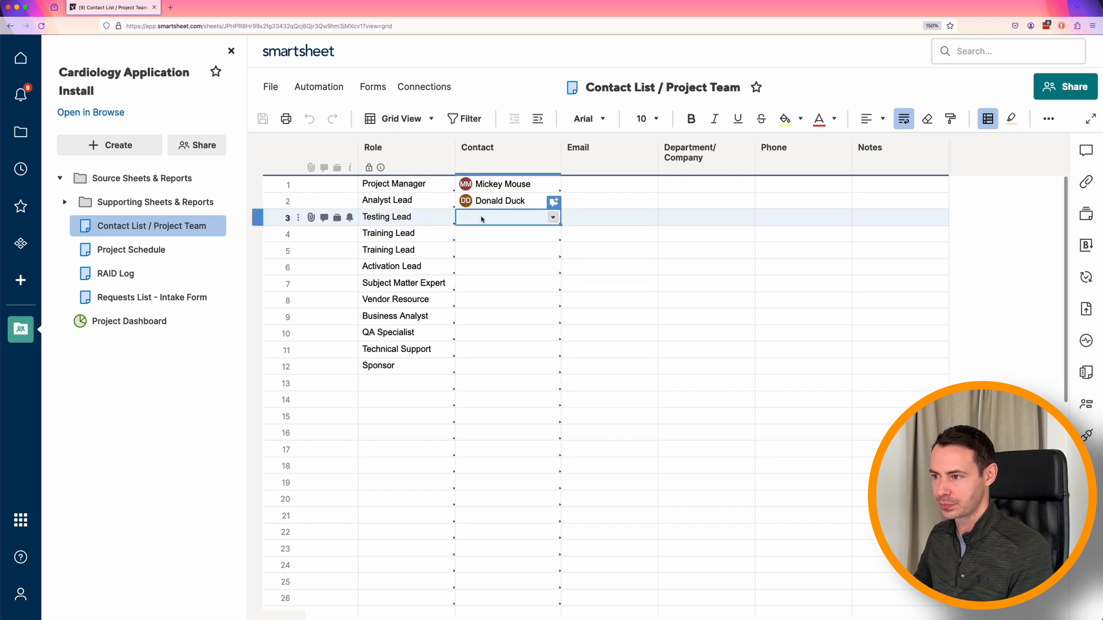
- Assign Goofy as the contact for the Testing Lead role and save the Contact List / Project Team sheet
type("go")
key("Return")
key("Return")
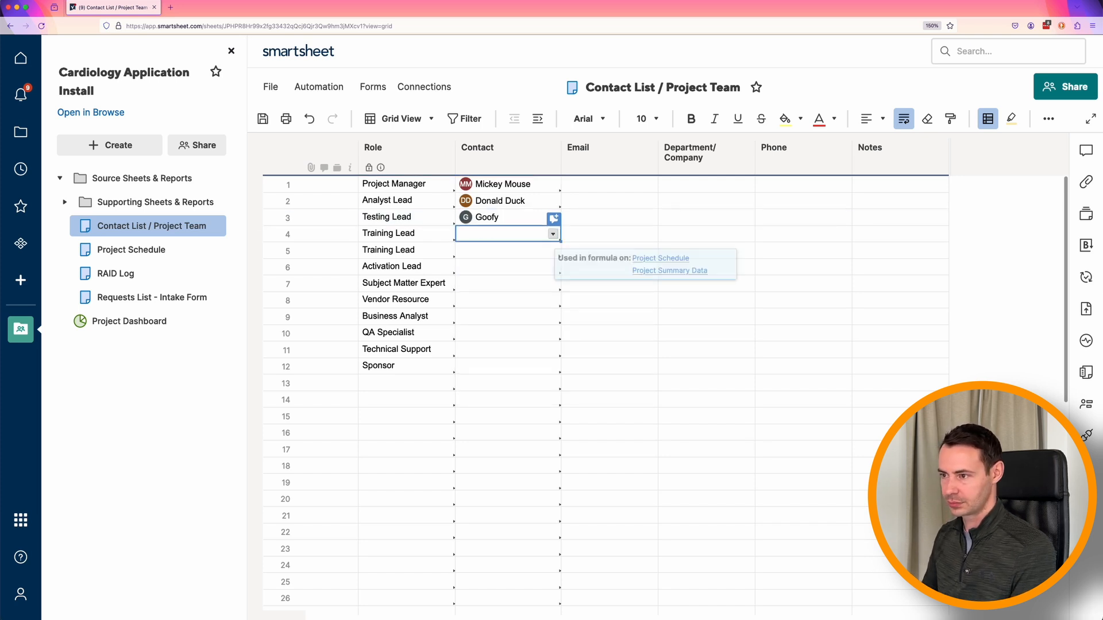
left_click(262, 118)
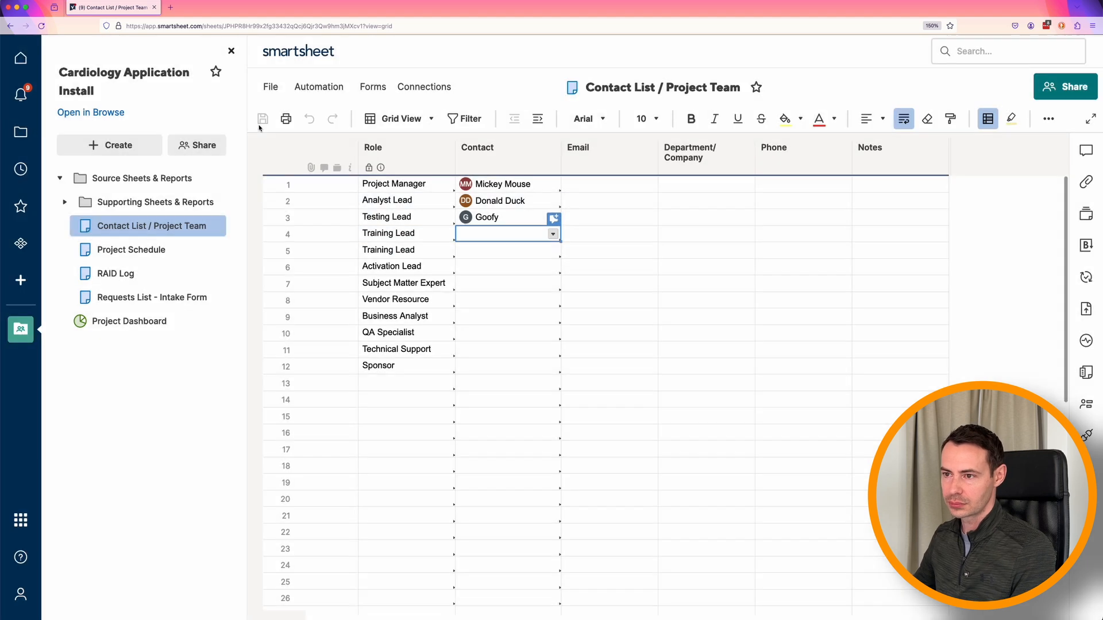
- Return to the Project Schedule, make room for the Assigned To column and check the contact assigned to the Testing task
left_click(127, 250)
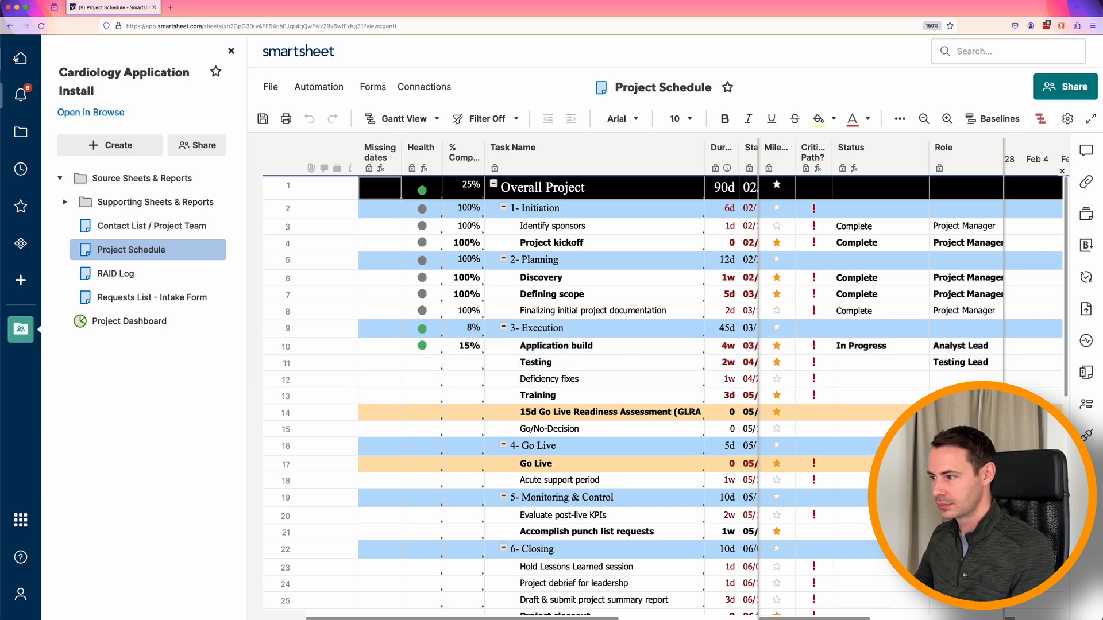
left_click(231, 51)
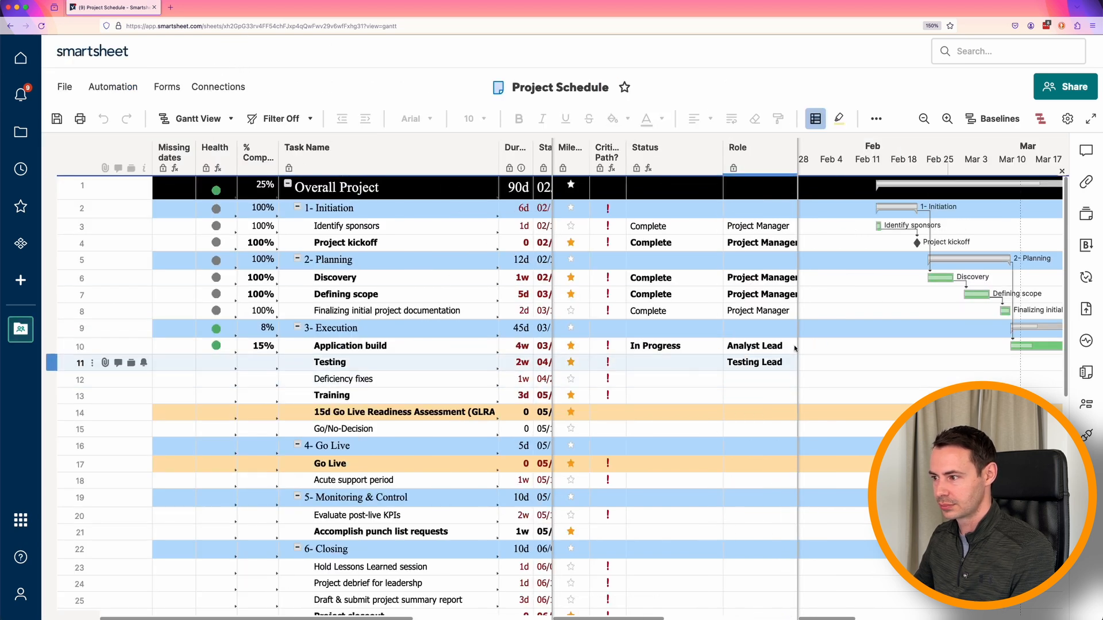
left_click_drag(800, 331, 988, 357)
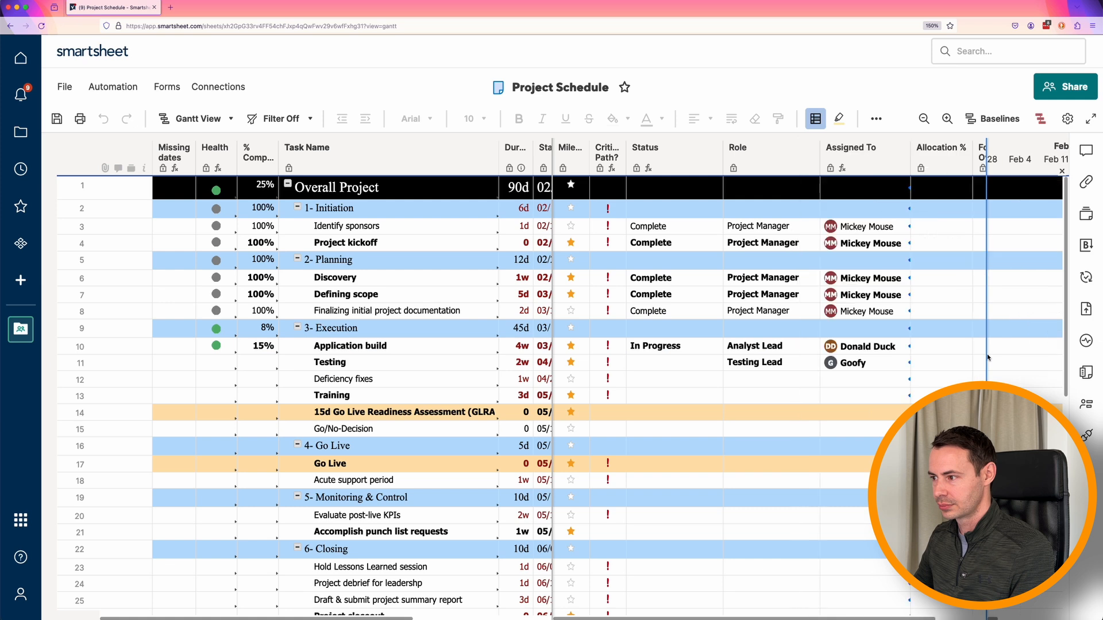
left_click(866, 364)
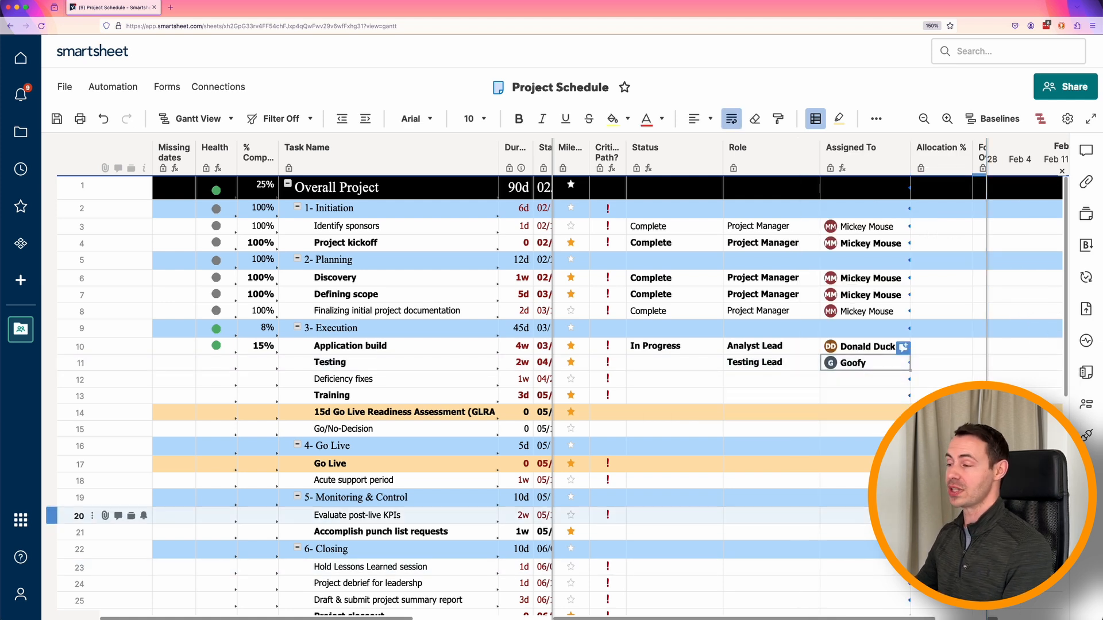